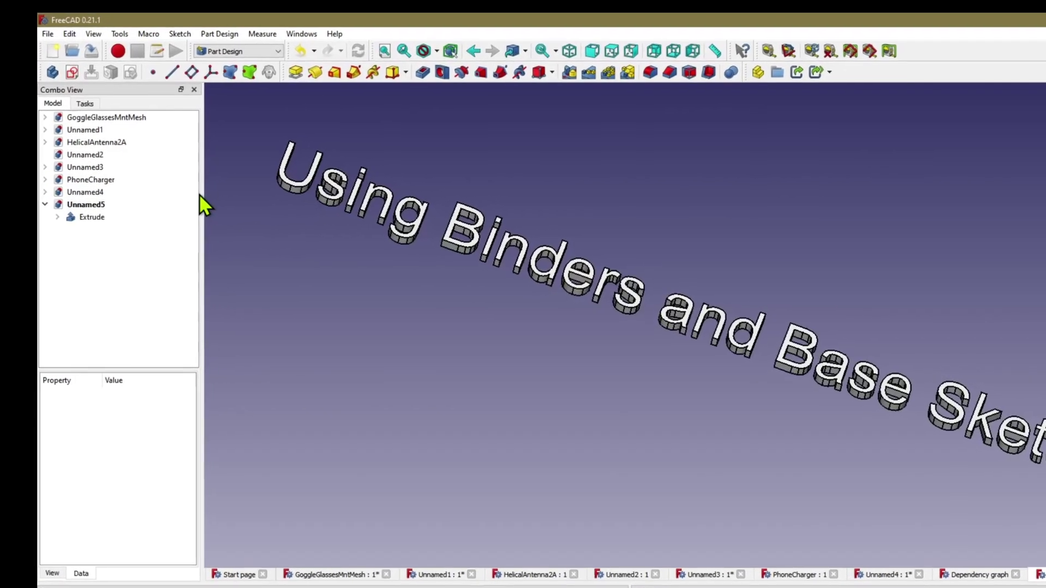
Step: Hide the extruded 'Using Binders and Base Sketch' title text, then select the Unnamed5 document
left_click(54, 208)
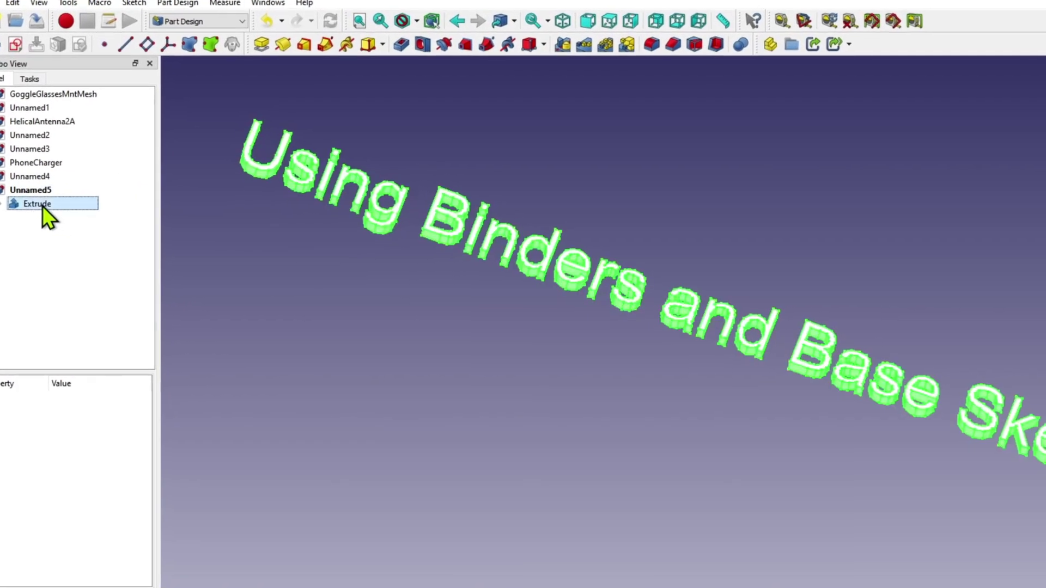
key("space")
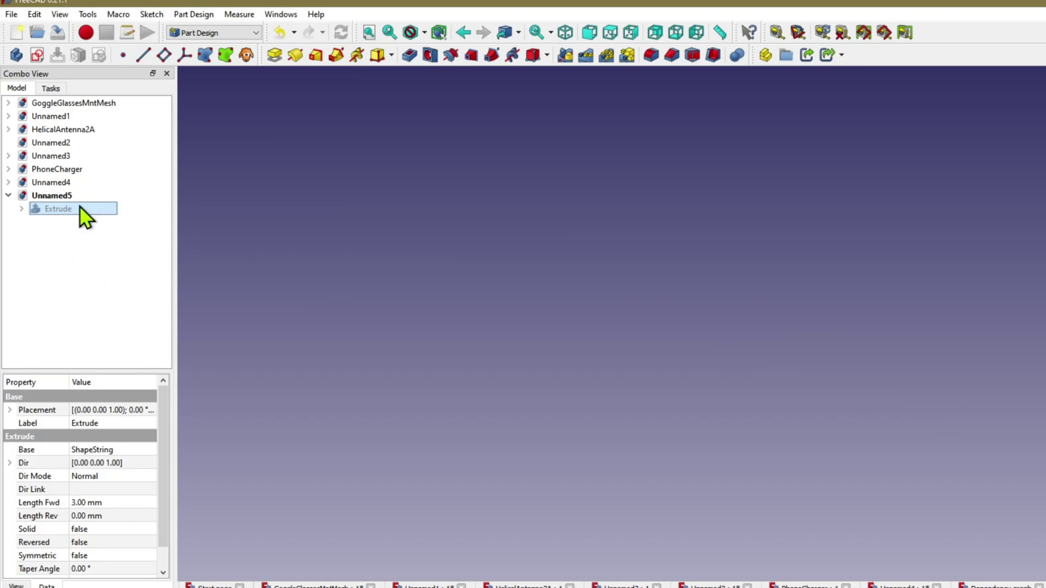
left_click(54, 196)
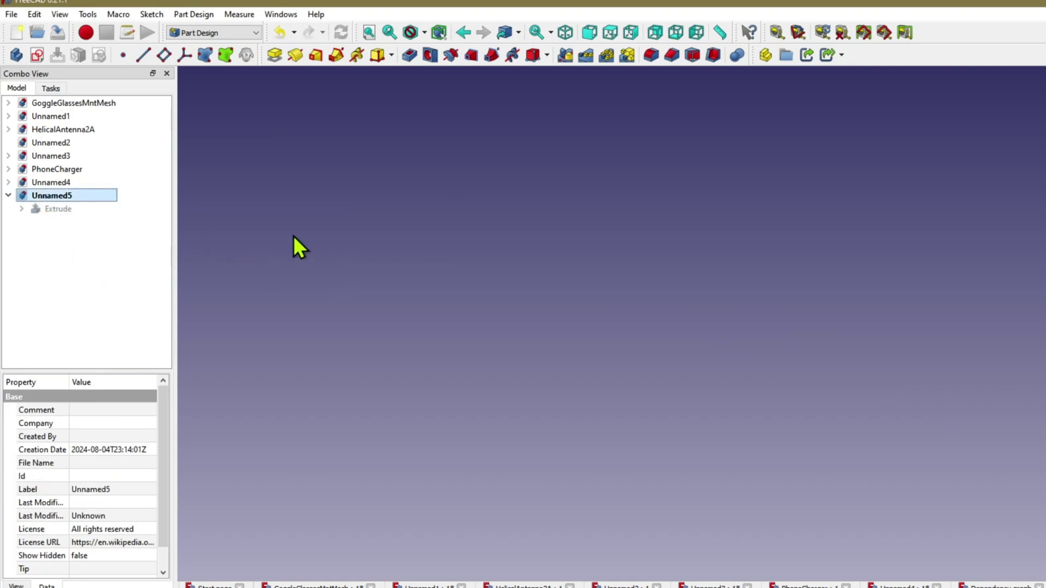
Step: Create a new body with a sketch on the XY-plane, centred on the origin
left_click(15, 53)
left_click(38, 54)
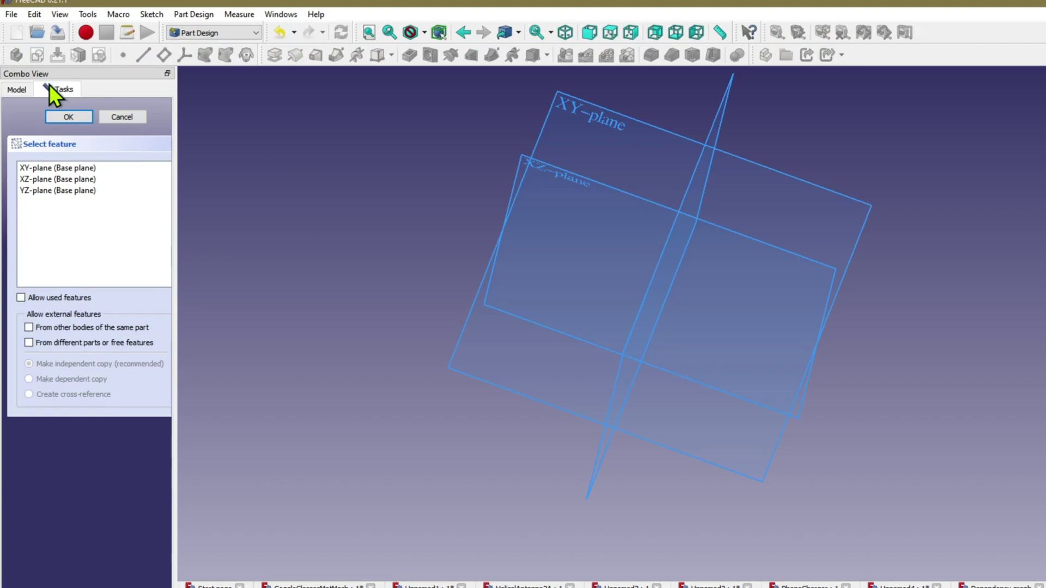
double_click(57, 167)
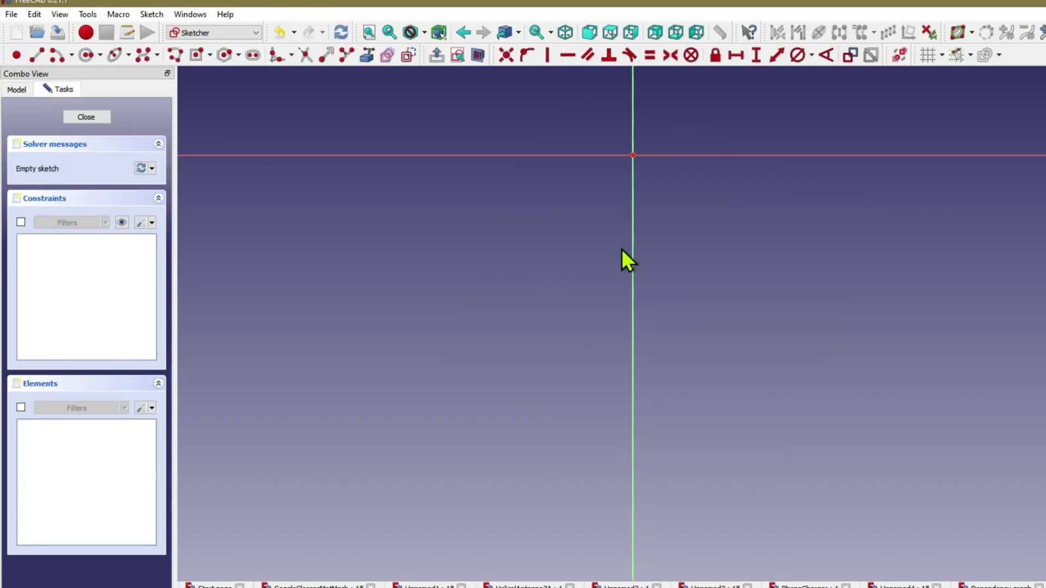
middle_click_drag(622, 250, 706, 406)
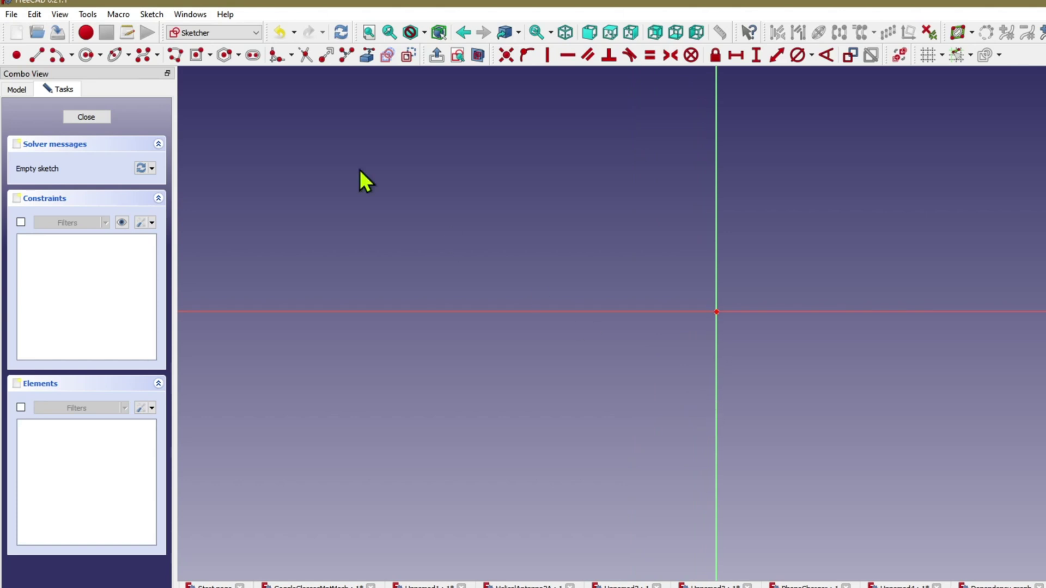
Step: Draw two concentric circle pairs, left and right of the origin
left_click(83, 55)
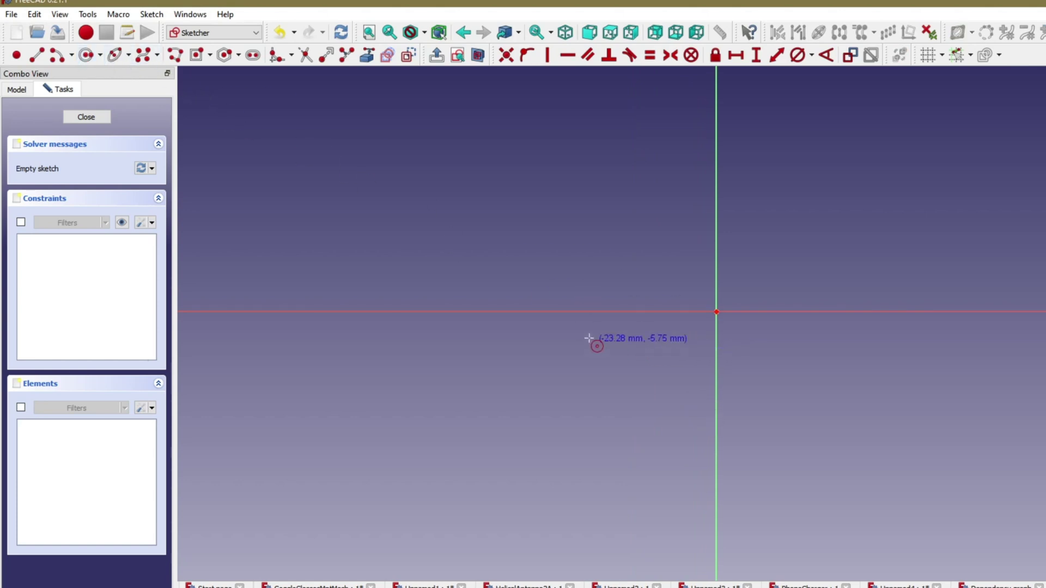
left_click(547, 312)
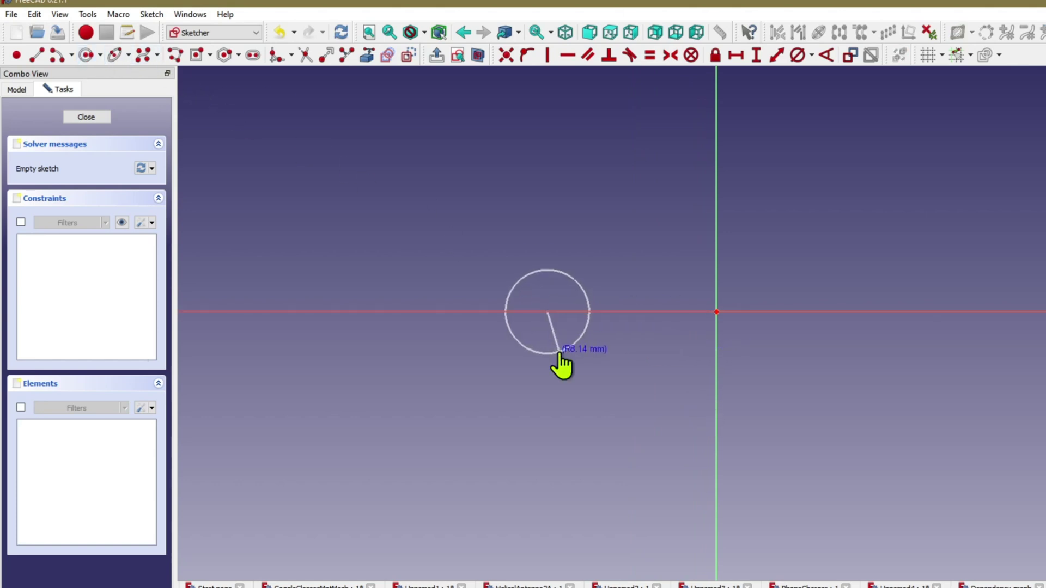
left_click(559, 353)
left_click(547, 312)
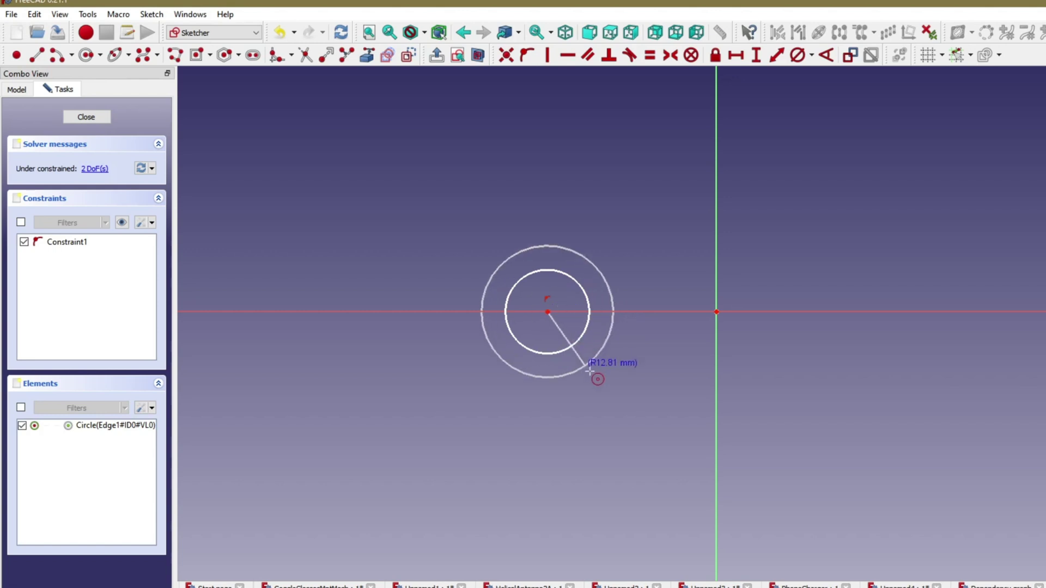
left_click(589, 389)
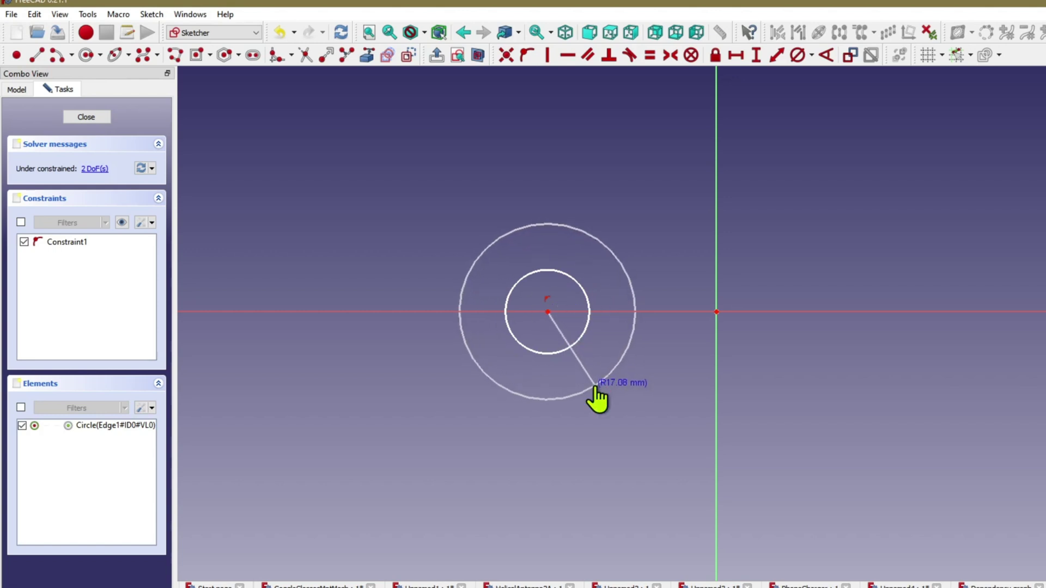
left_click(832, 312)
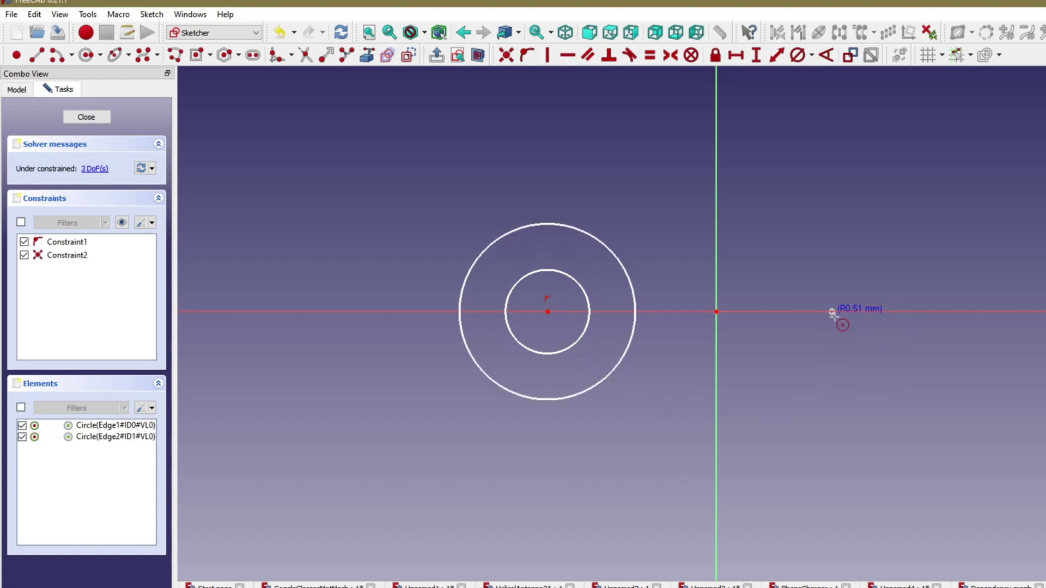
left_click(844, 340)
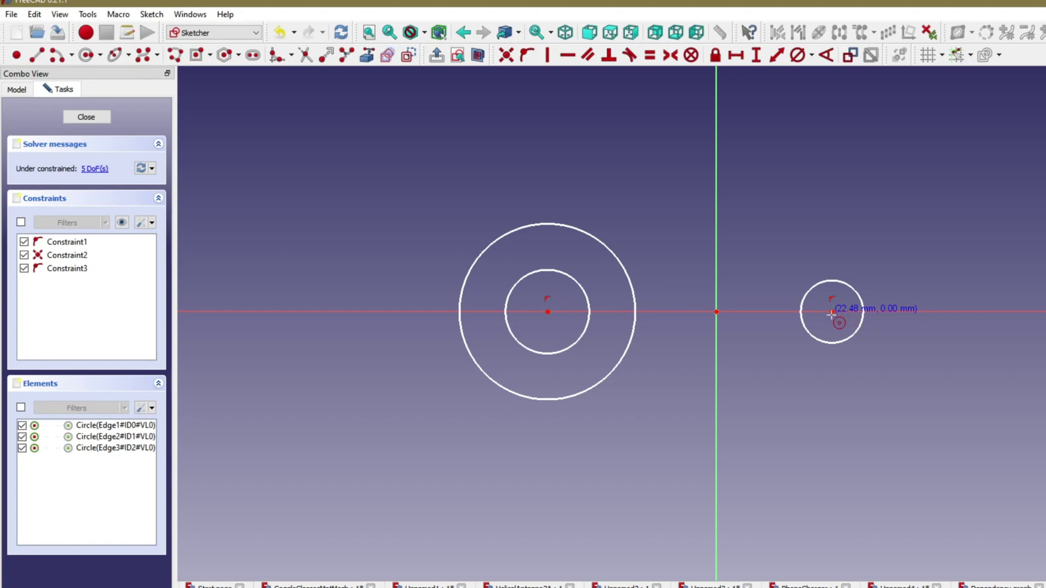
left_click(832, 312)
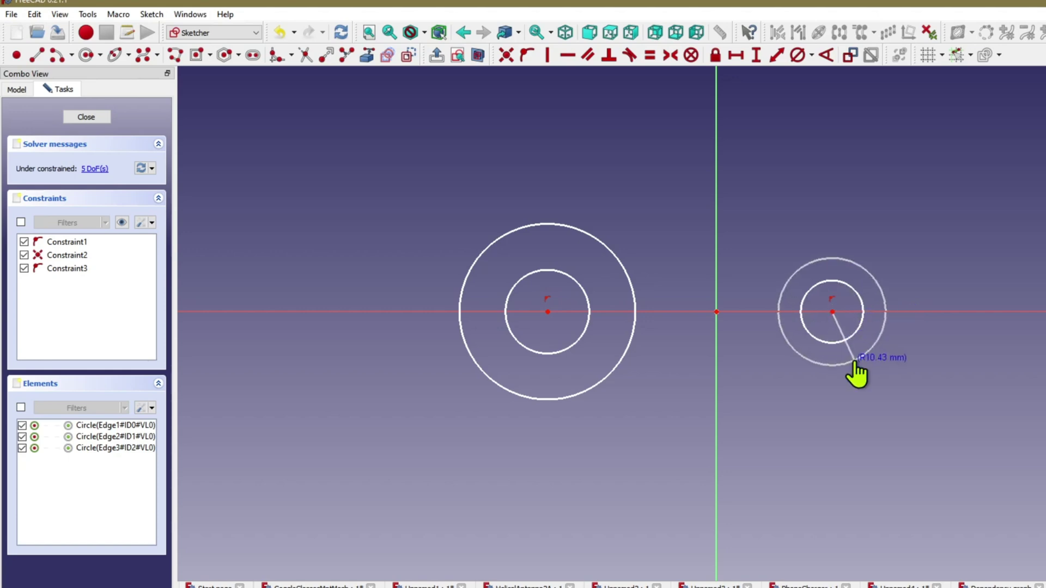
left_click(854, 362)
Step: Add a slot joining the two circle centres and select the redundant constraint
left_click(253, 54)
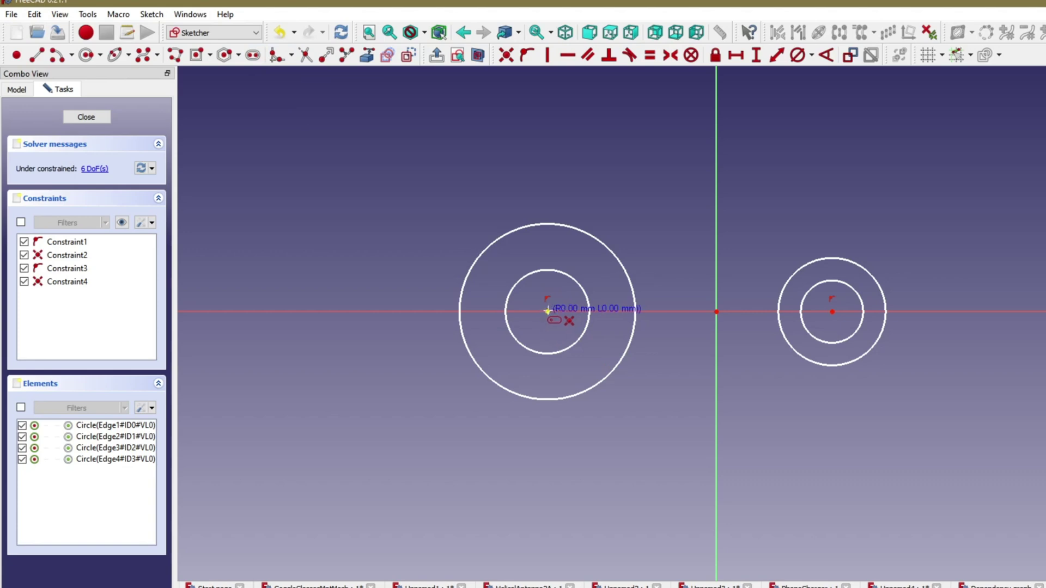
left_click(547, 311)
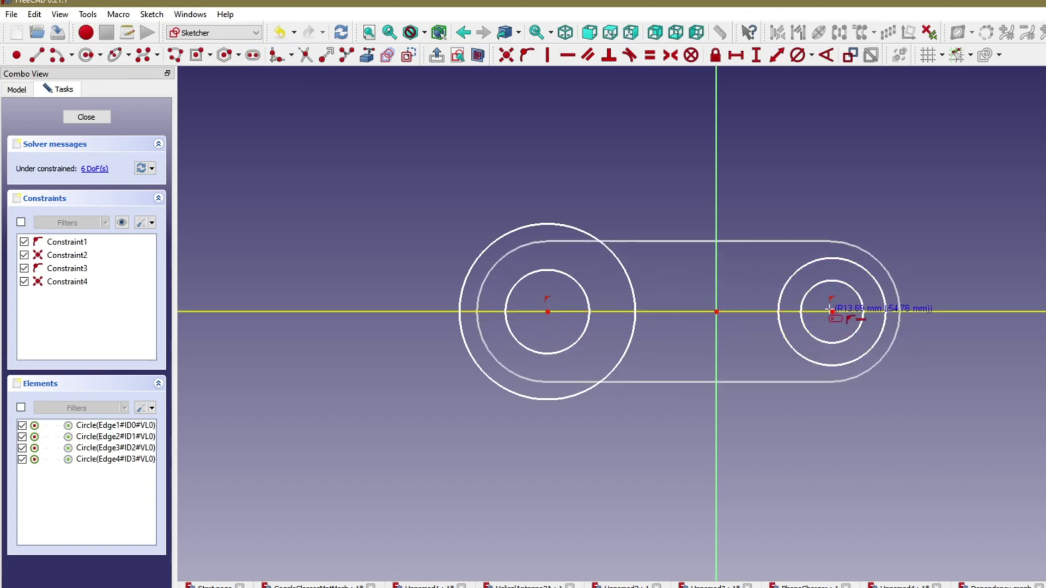
left_click(832, 312)
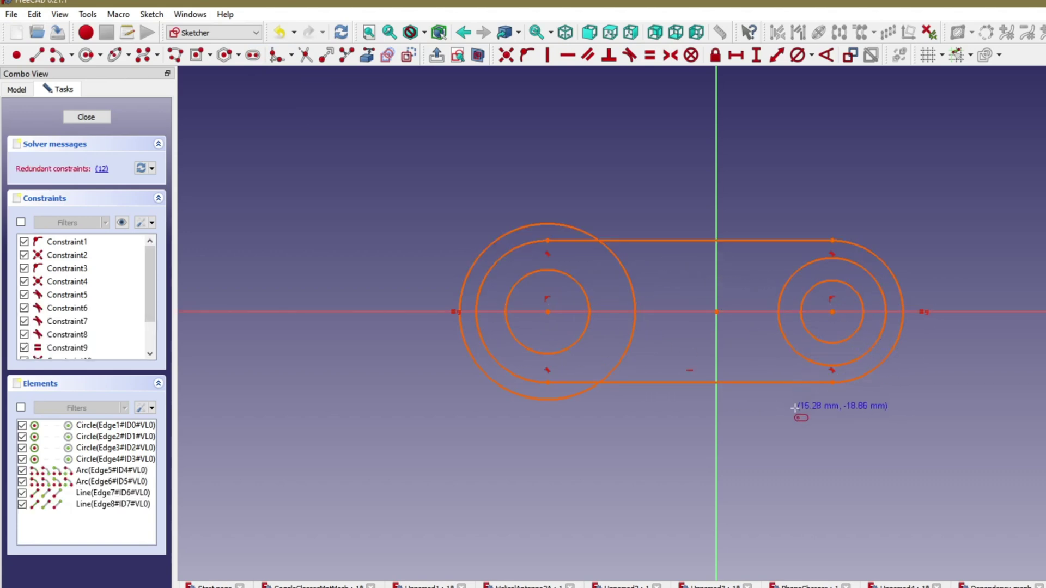
left_click(101, 170)
Step: Delete the redundant and symmetry constraints, shrink the slot's right arc into a taper, and close the sketch
key("Delete")
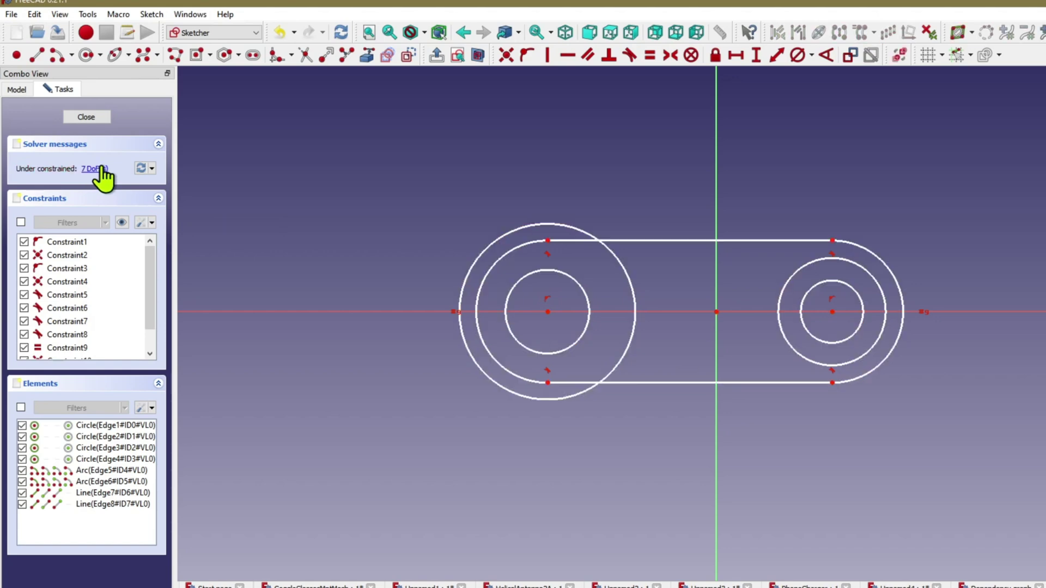
left_click(924, 314)
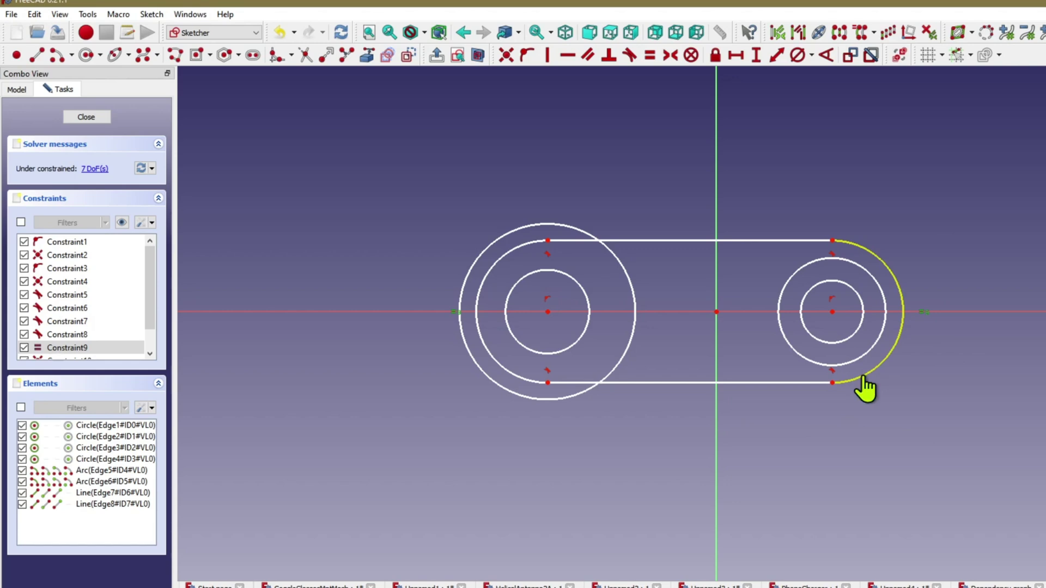
left_click_drag(864, 375, 886, 420)
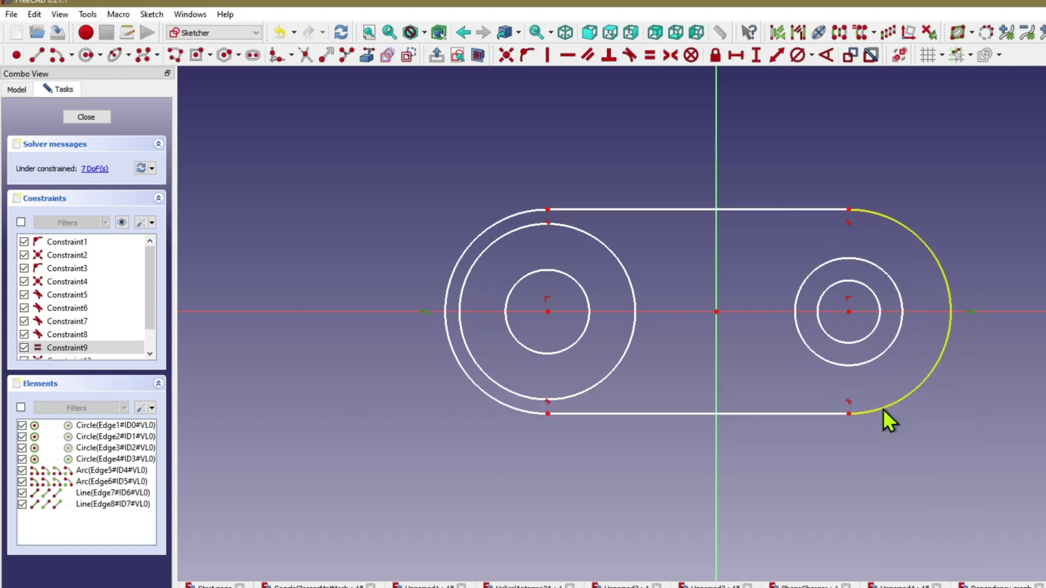
left_click(970, 310)
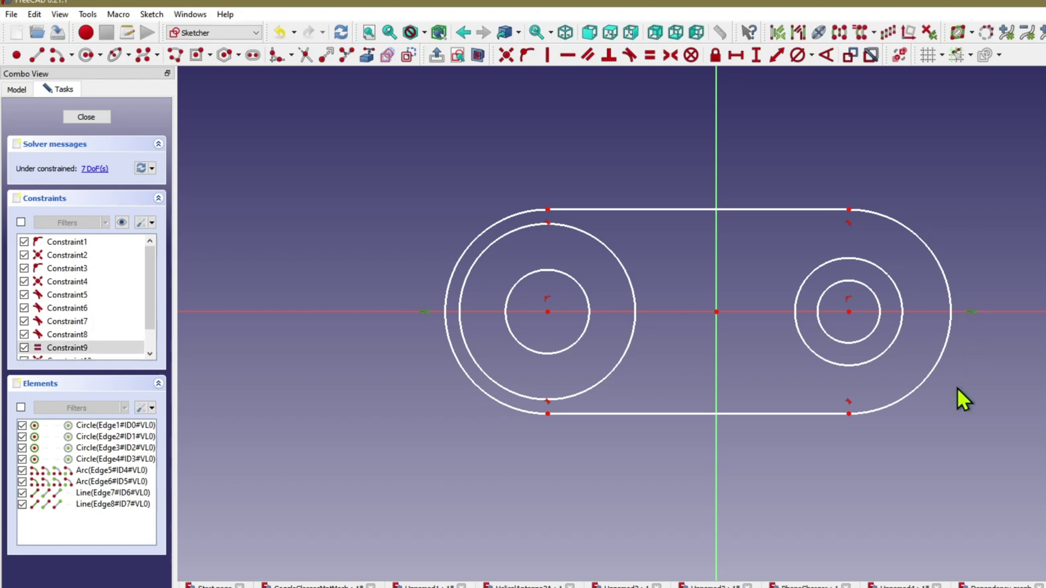
key("Delete")
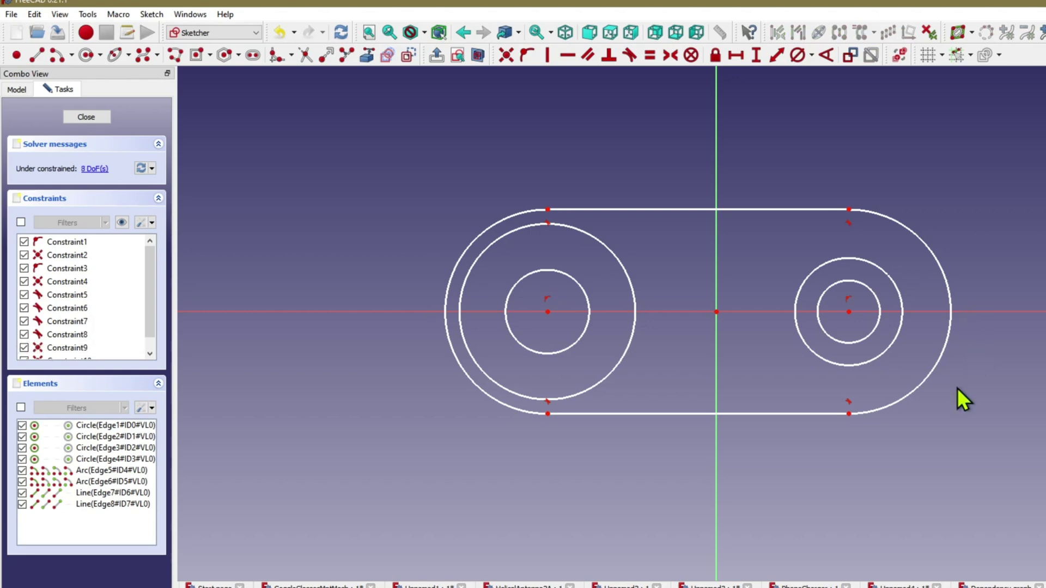
left_click_drag(903, 406, 885, 374)
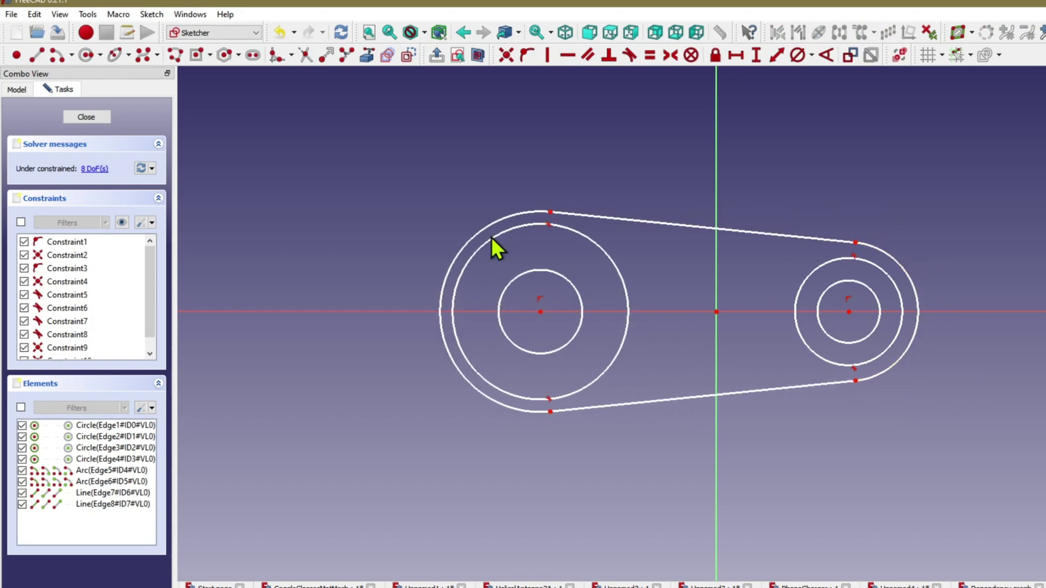
left_click(81, 116)
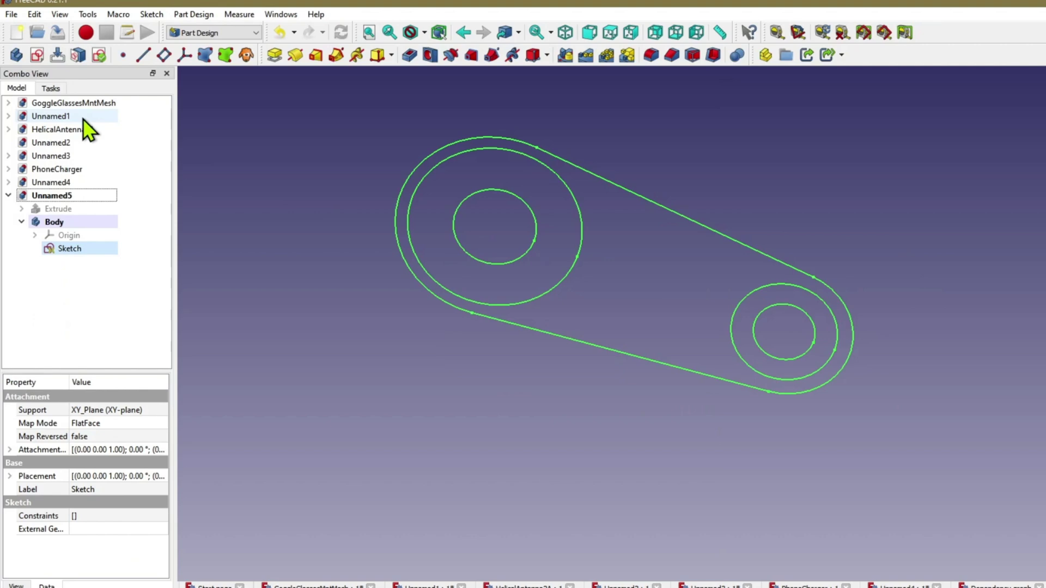
Step: Make a shape binder from the sketch's two tangent lines and both outer arcs
left_click(460, 381)
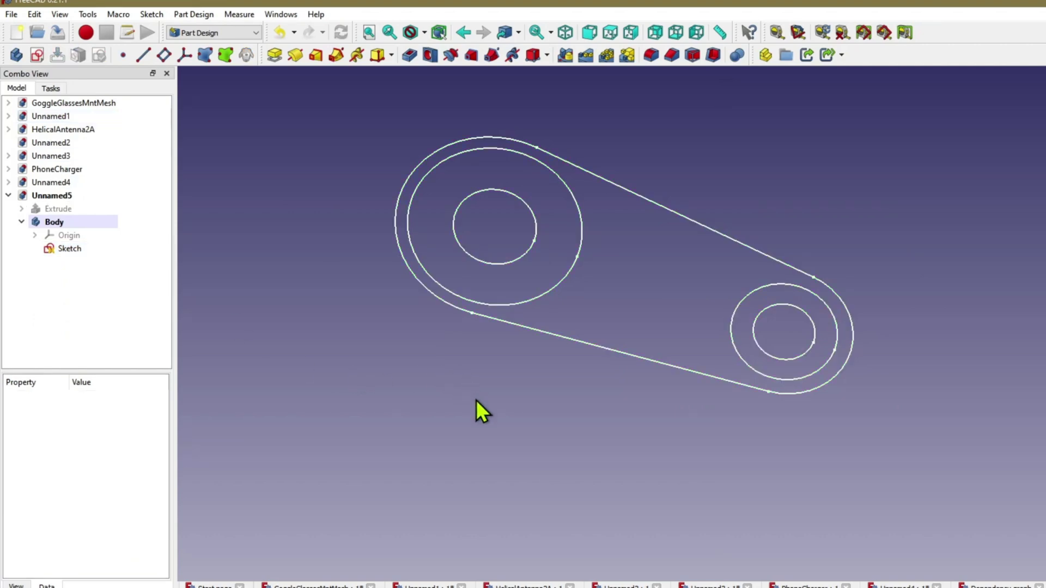
left_click(65, 250)
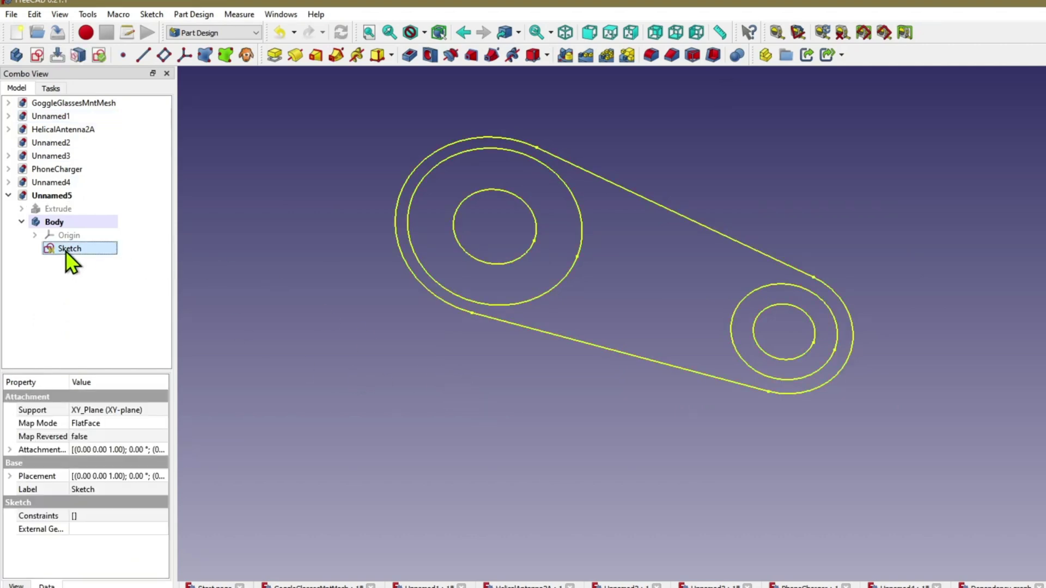
left_click(501, 444)
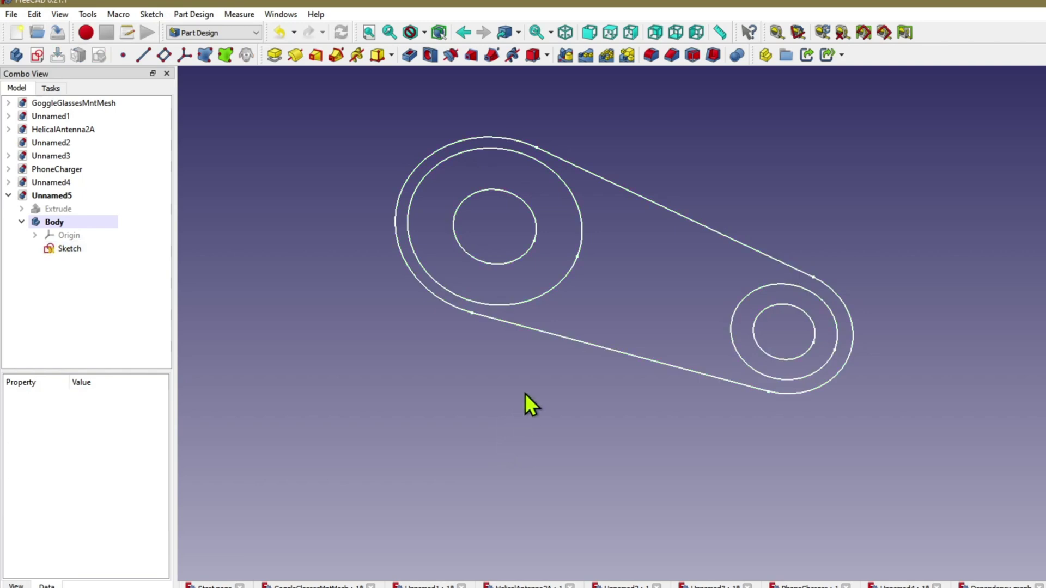
left_click(528, 328)
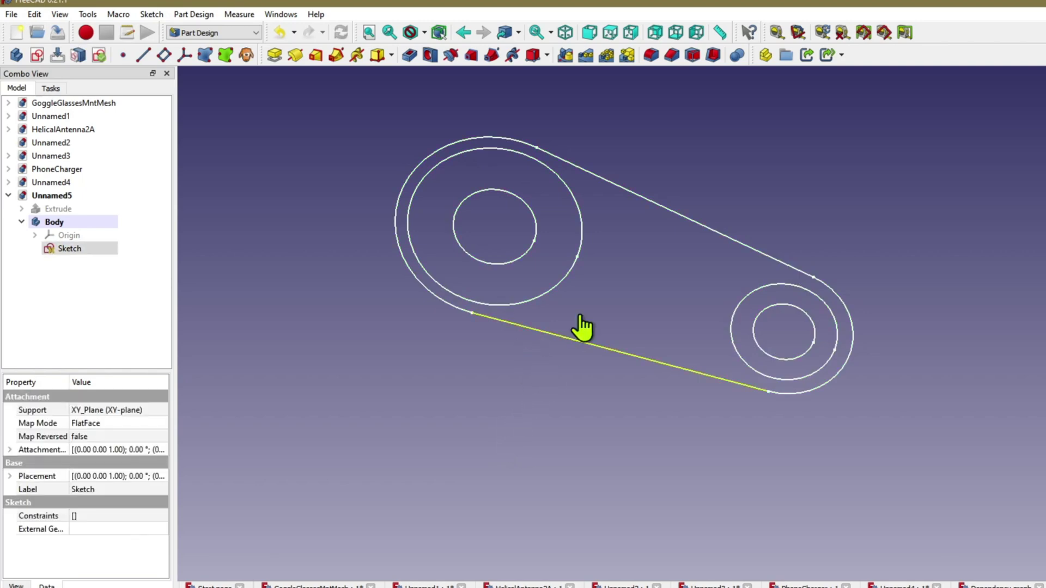
left_click(647, 199, "ctrl")
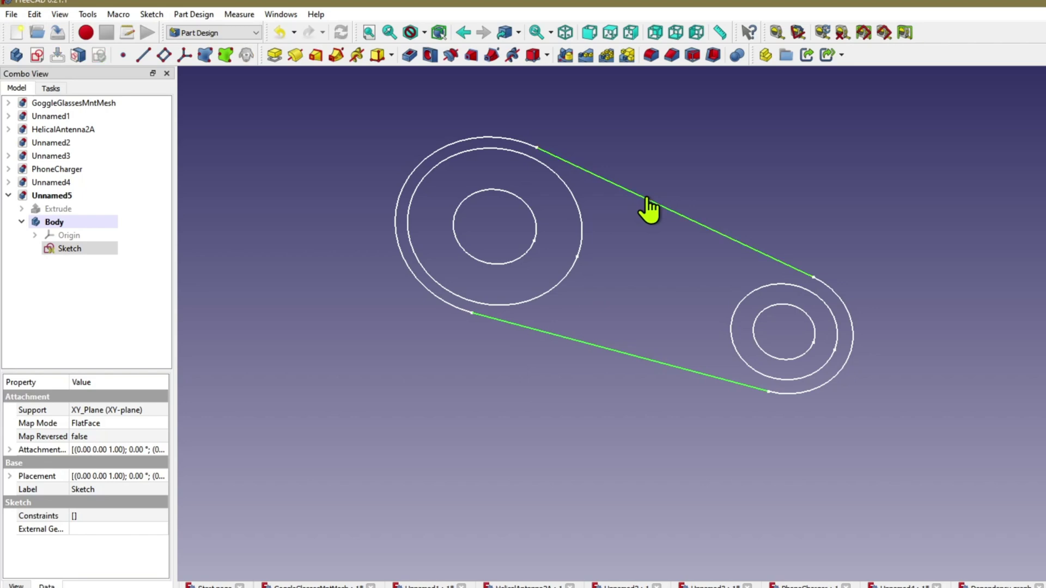
left_click(505, 138, "ctrl")
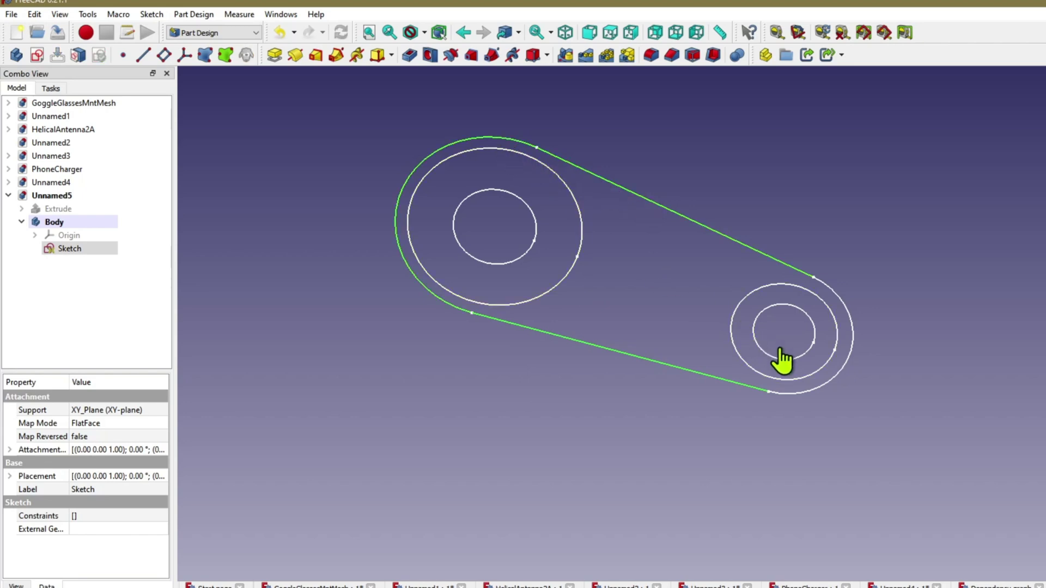
left_click(817, 389, "ctrl")
left_click(227, 55)
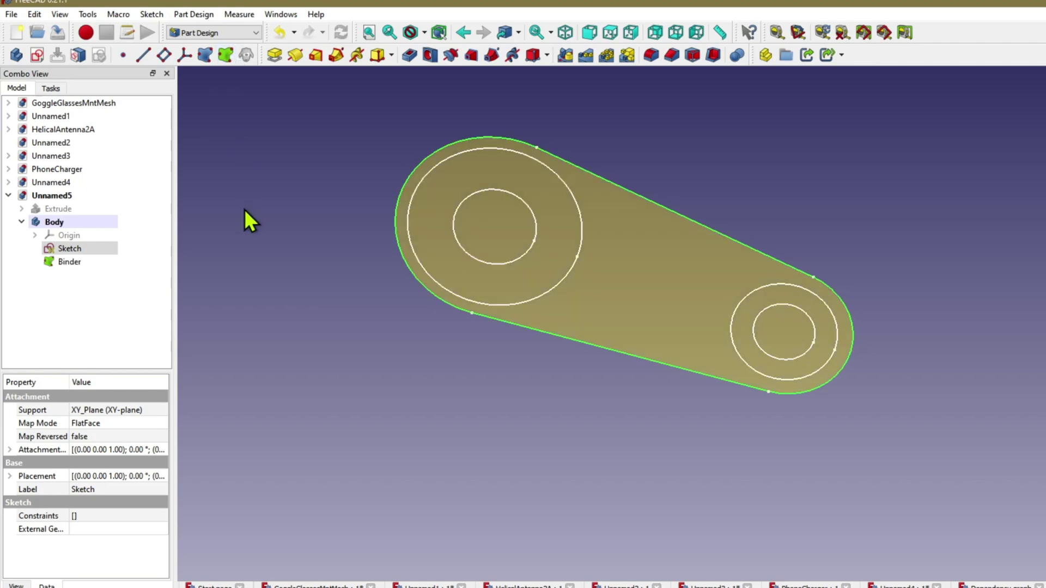
Step: Pad the Binder into a 3 mm plate, then hide the Pad
left_click(66, 263)
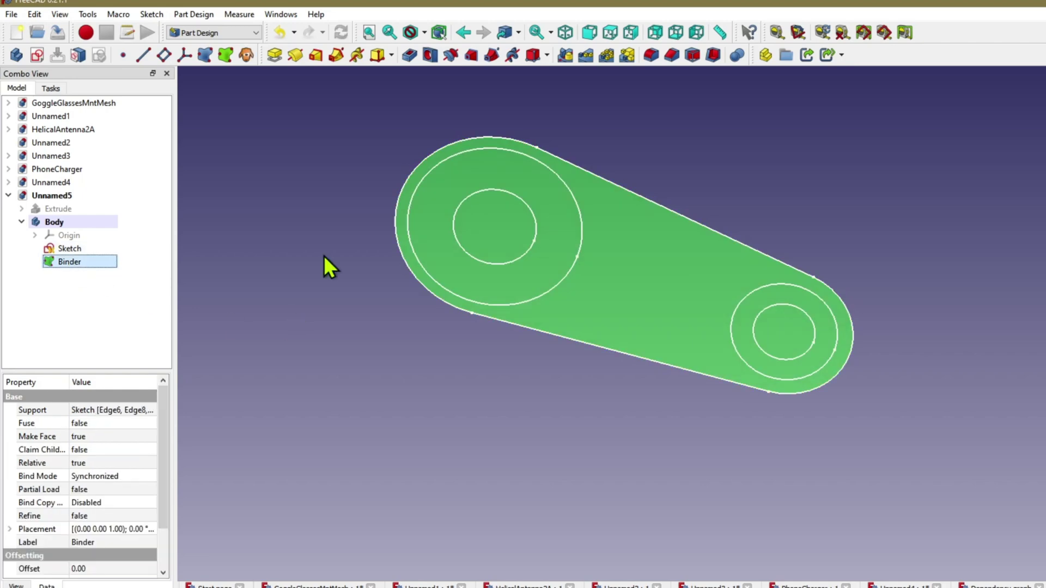
left_click(274, 55)
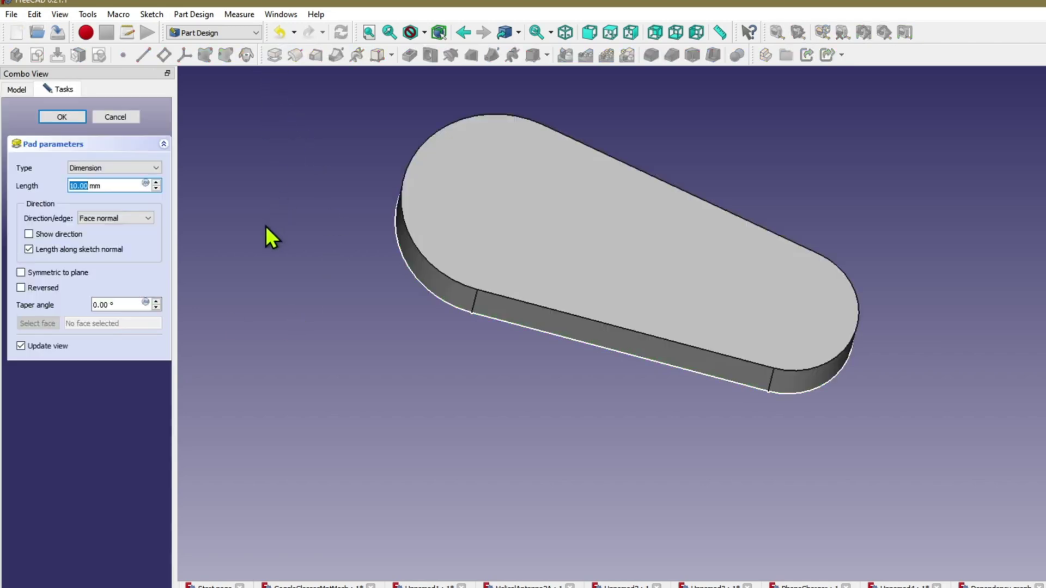
type("3")
left_click(63, 117)
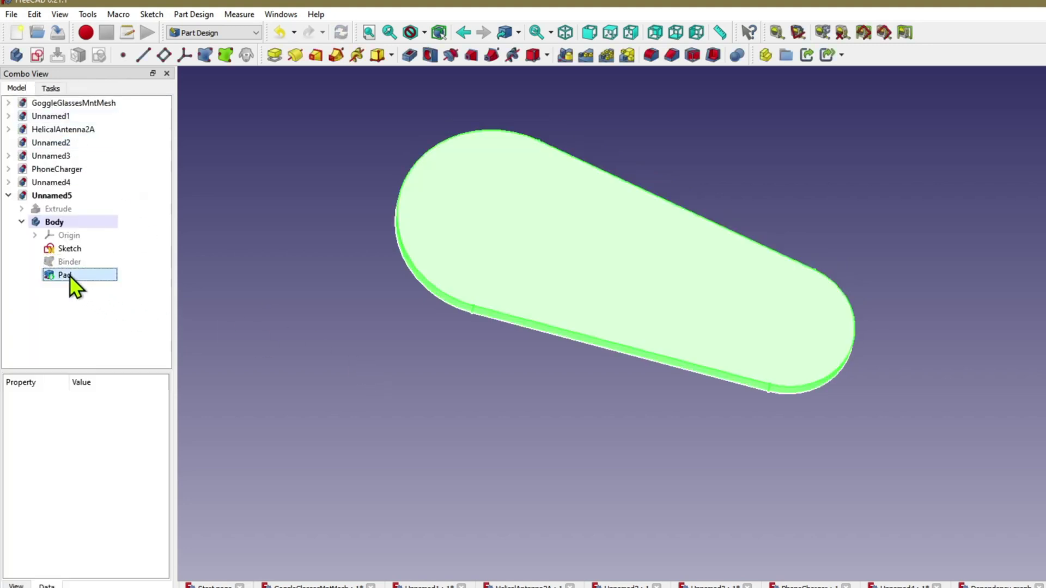
left_click(70, 276)
key("space")
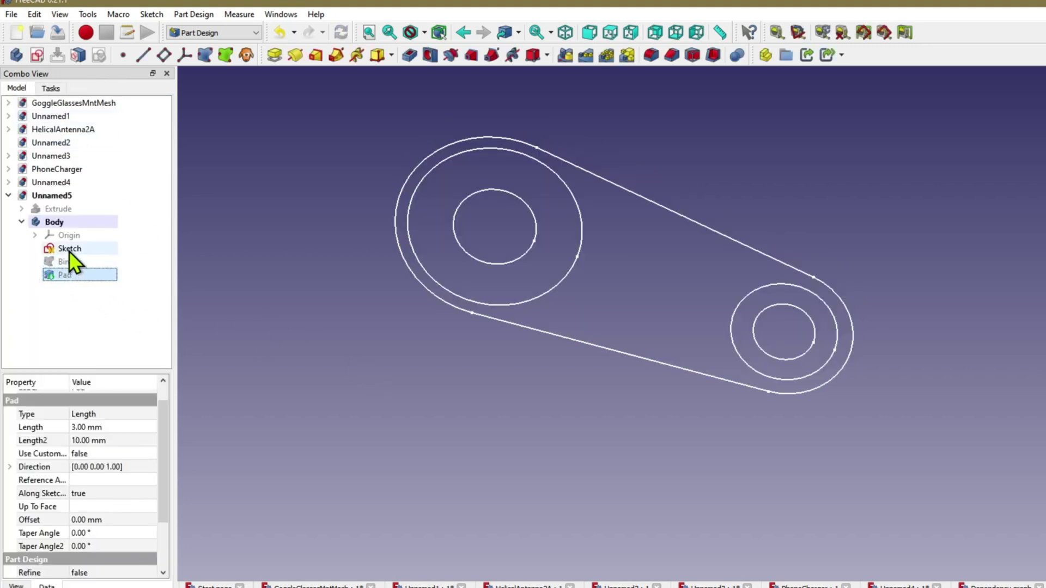
Step: Make Binder001 from the inner and outer circles of both bosses
left_click(68, 251)
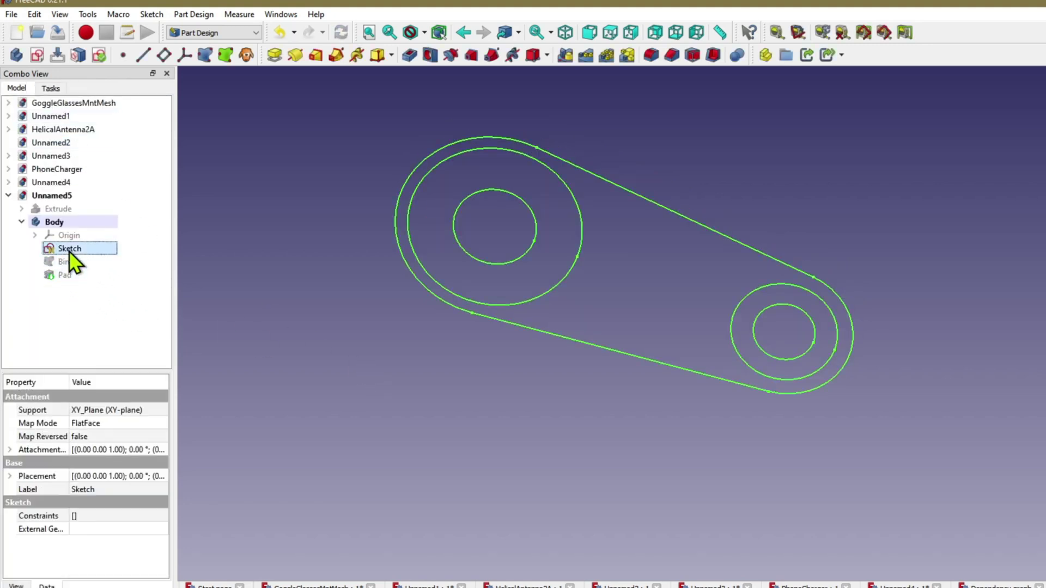
left_click(524, 339)
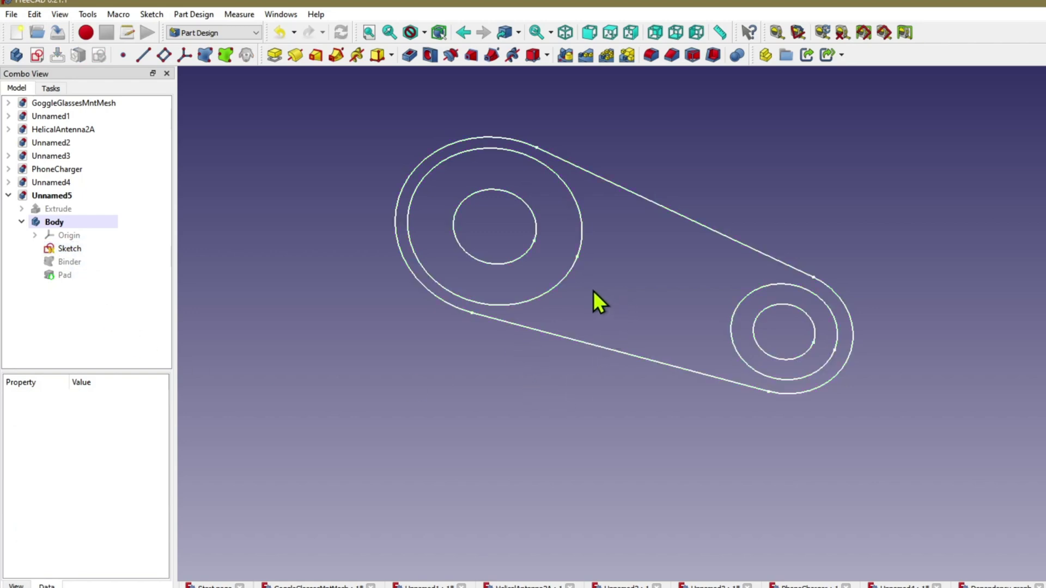
left_click(554, 289)
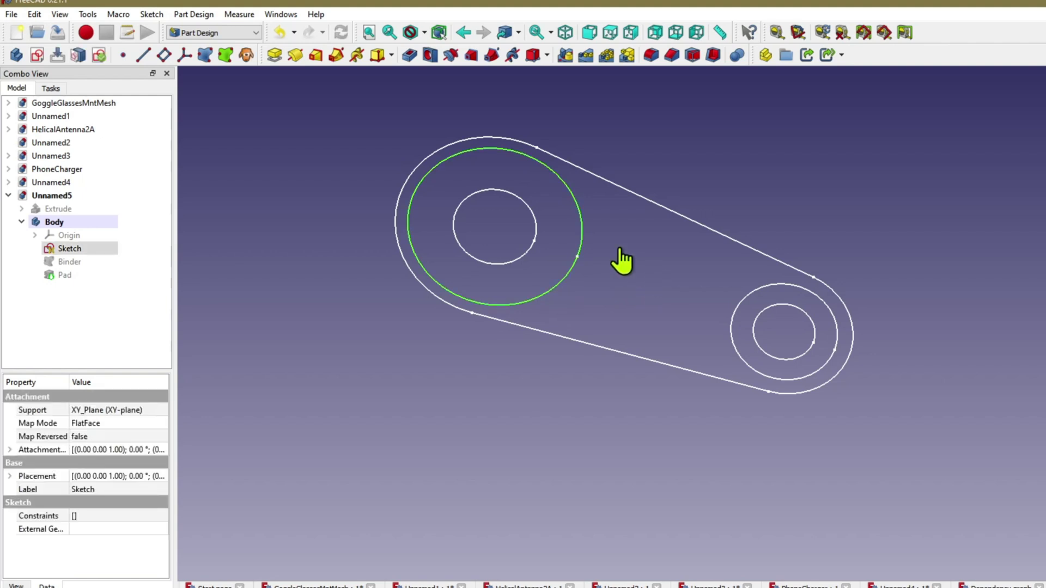
left_click(528, 254, "ctrl")
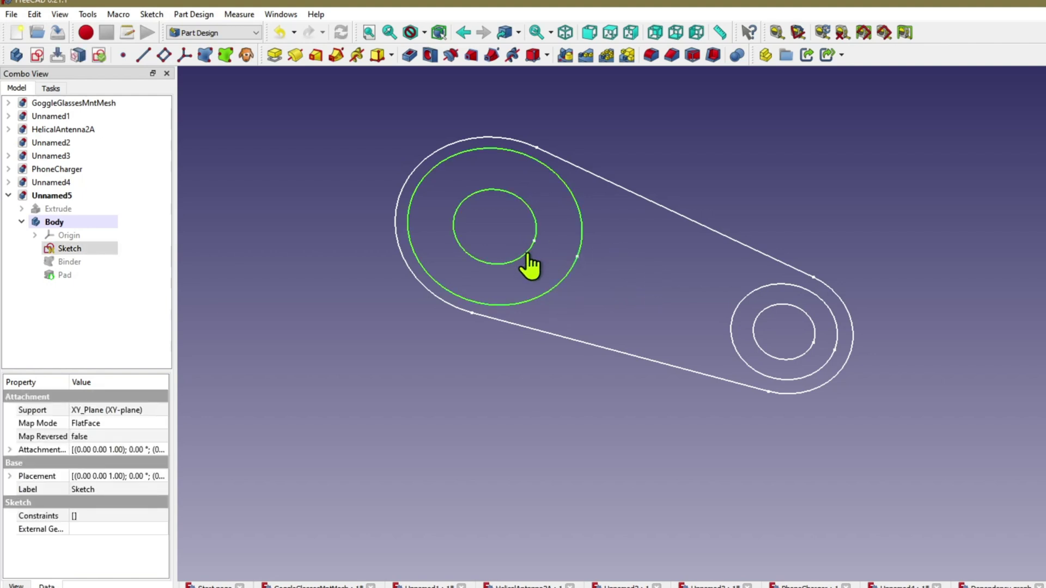
left_click(734, 348, "ctrl")
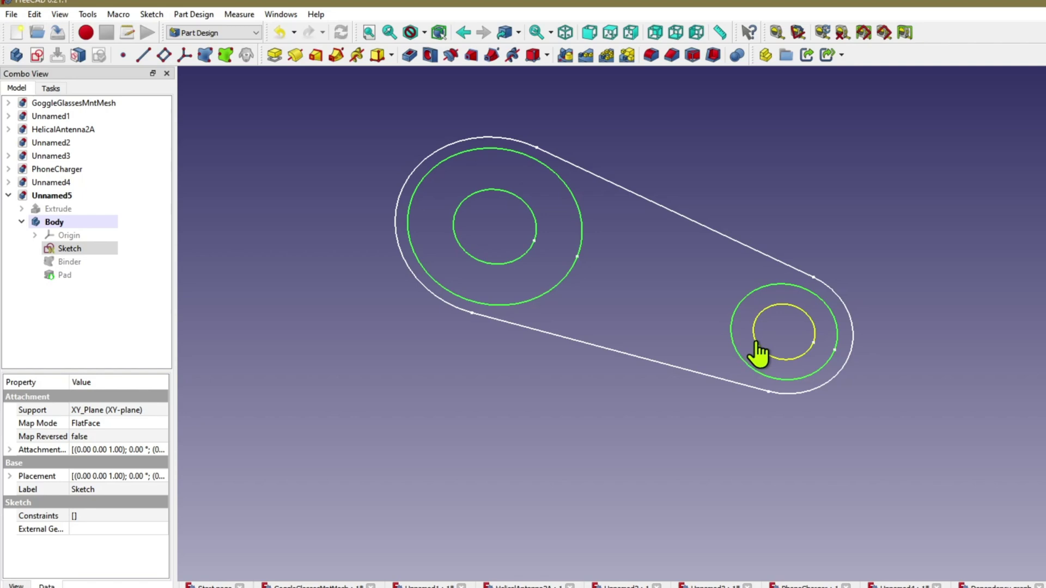
left_click(755, 342, "ctrl")
left_click(224, 55)
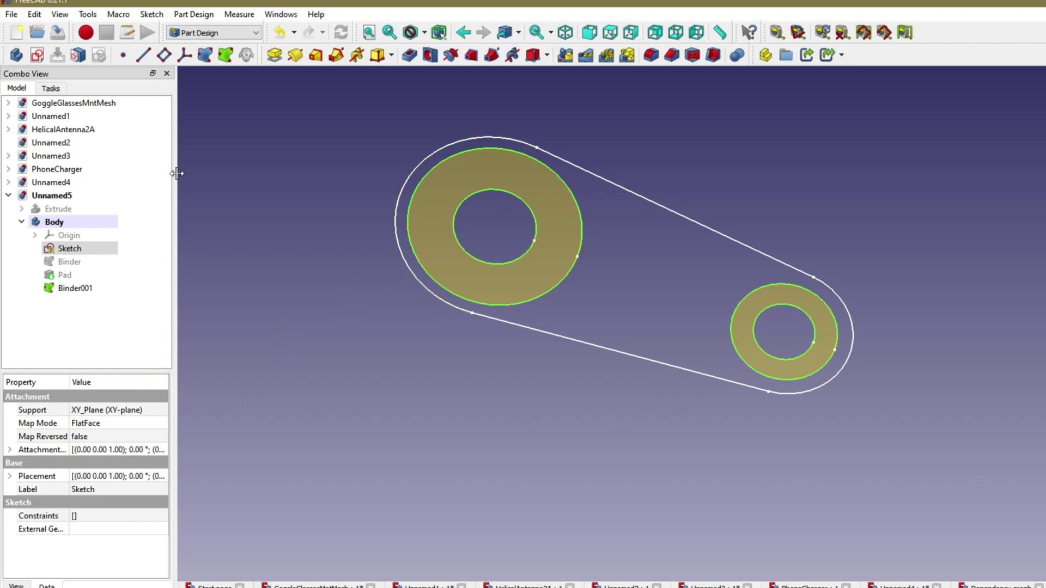
Step: Pad Binder001 by 10 mm into two ring bosses and orbit to view them
left_click(75, 284)
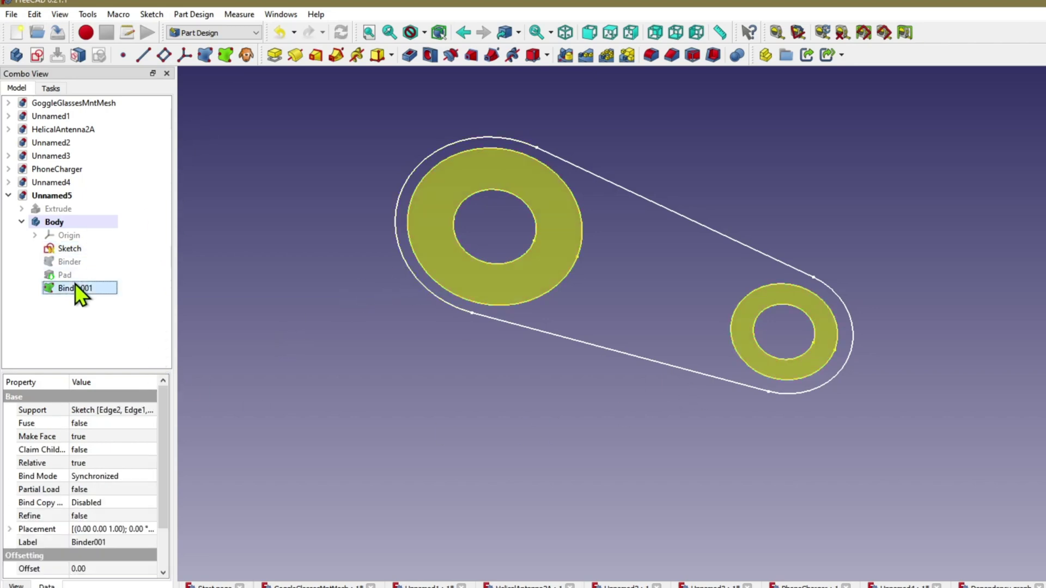
left_click(274, 53)
left_click(61, 117)
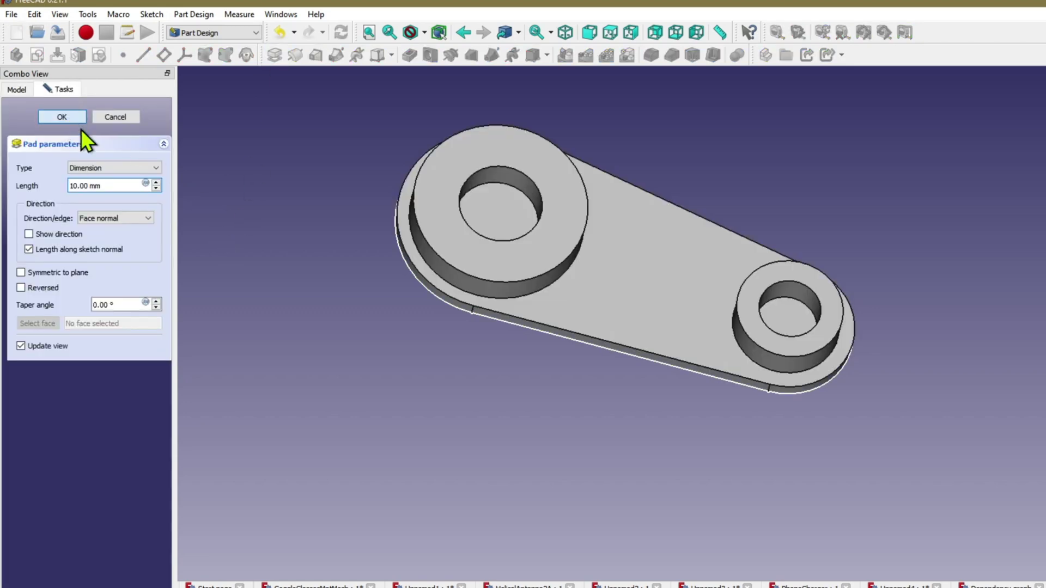
middle_click_drag(343, 464, 372, 448)
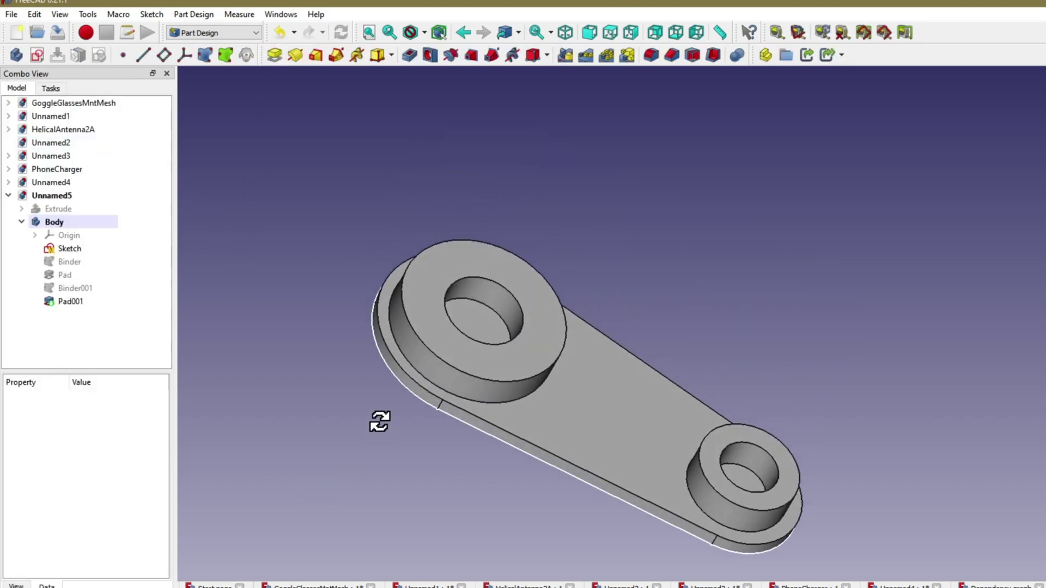